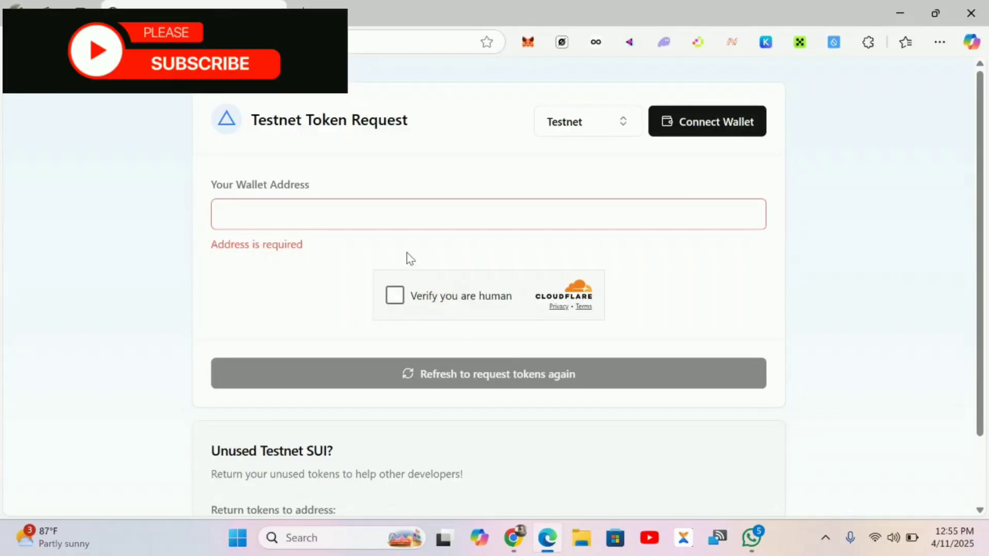
# Scroll the Sui Faucet page while the Cloudflare human verification completes
pyautogui.scroll(1, 380, 200)
pyautogui.scroll(-1, 379, 200)
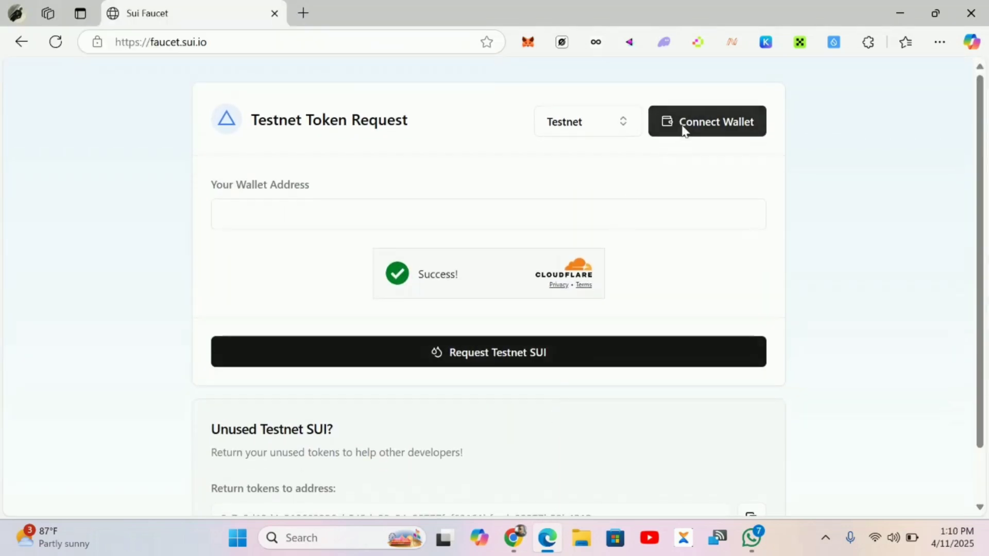
# Connect the Sui Wallet to the Sui Faucet and approve the connection
pyautogui.click(685, 130)
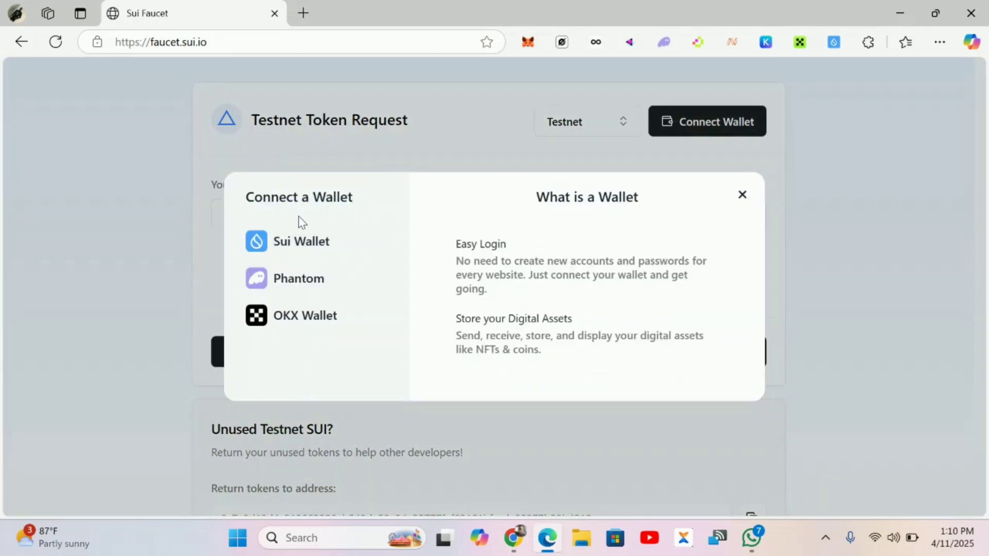
pyautogui.click(303, 242)
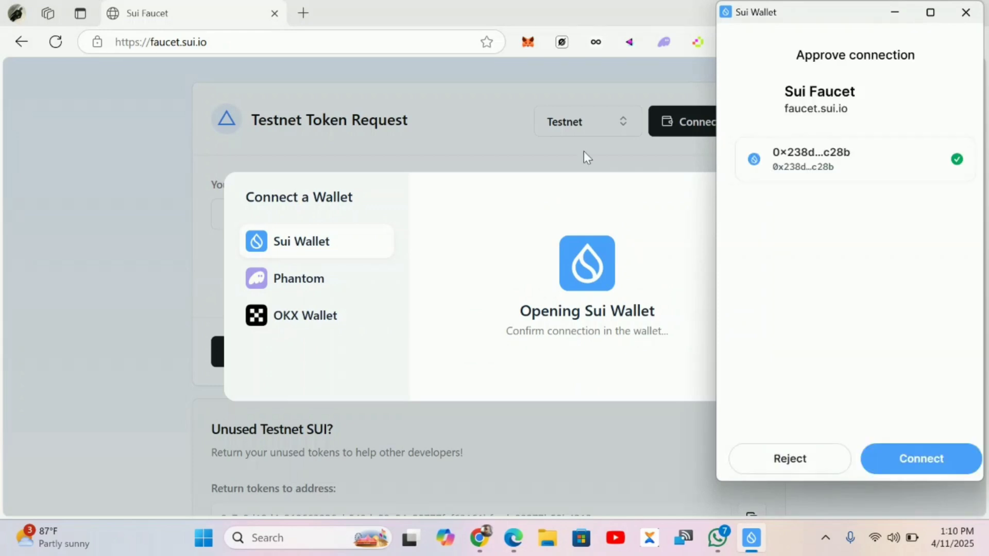
pyautogui.click(901, 470)
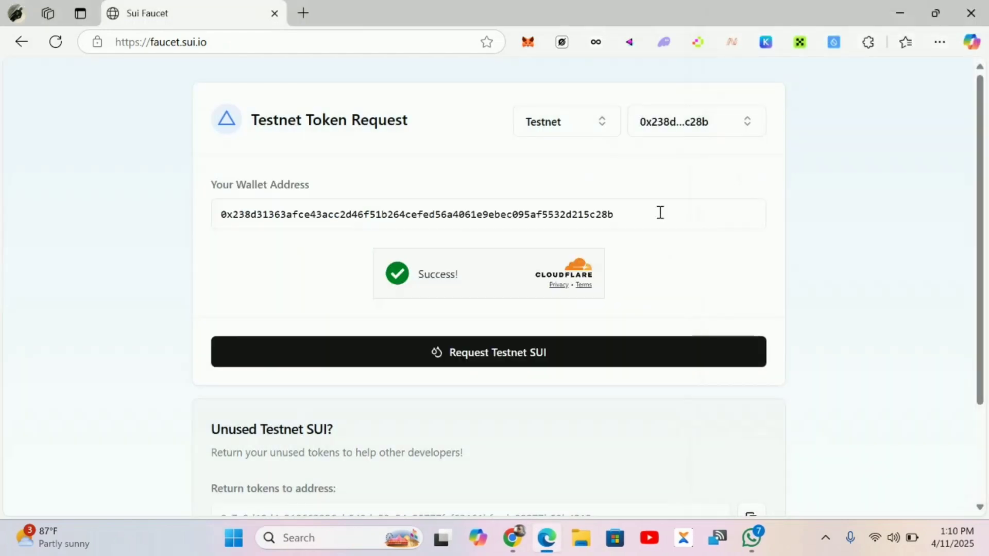
# Keep the Testnet network and request Testnet SUI for the wallet address
pyautogui.click(600, 126)
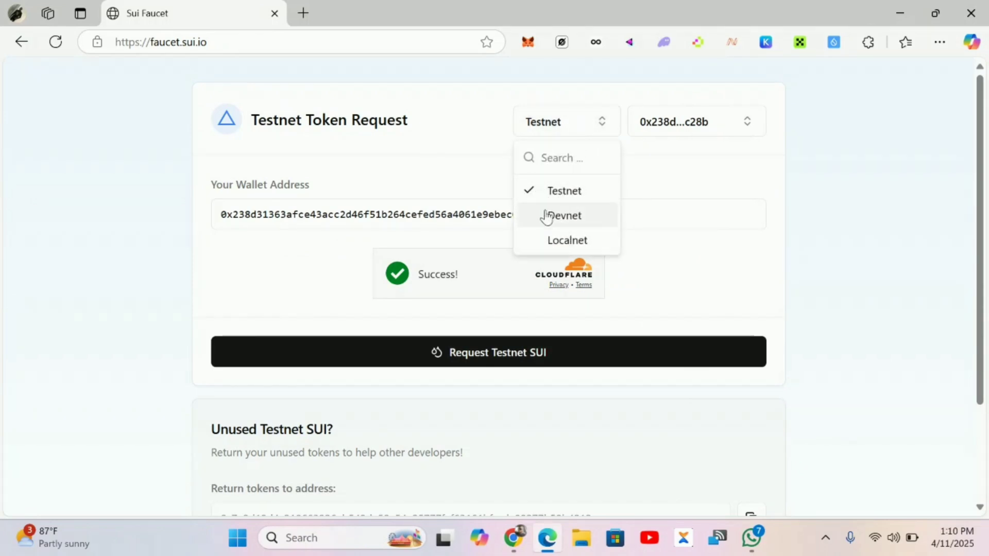
pyautogui.click(478, 150)
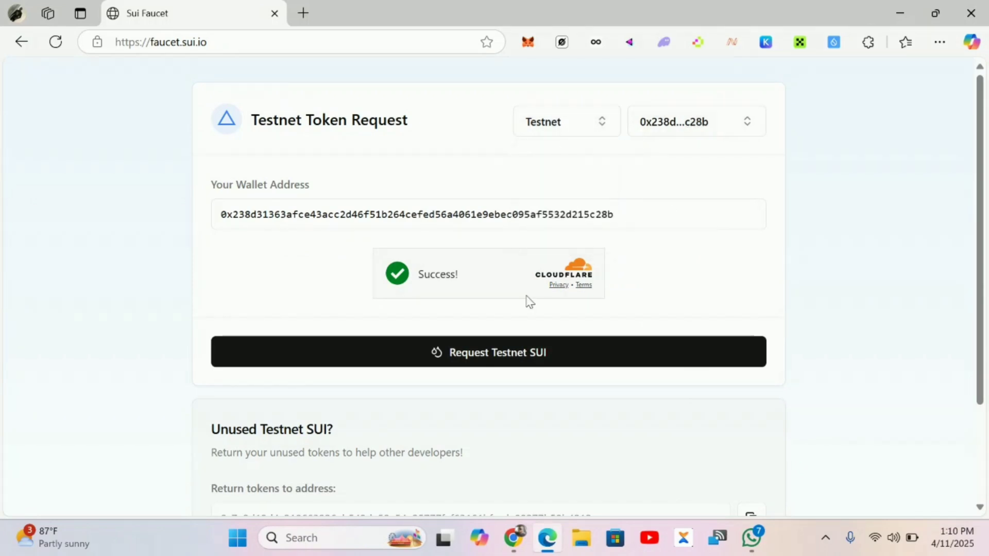
pyautogui.click(437, 355)
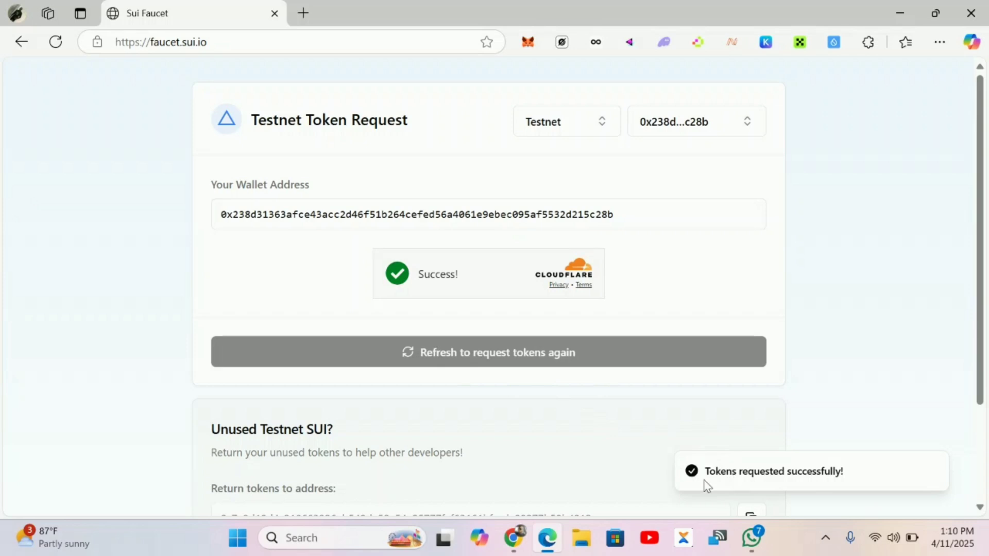
# Bring Chrome forward and switch to the Seal Example Apps tab, briefly checking Sui Faucet
pyautogui.moveTo(520, 540)
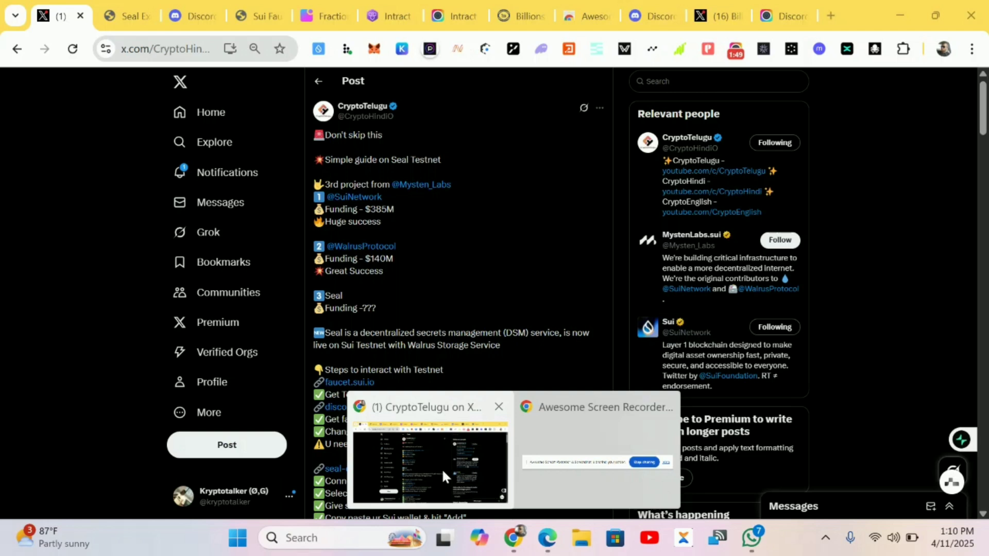
pyautogui.click(440, 468)
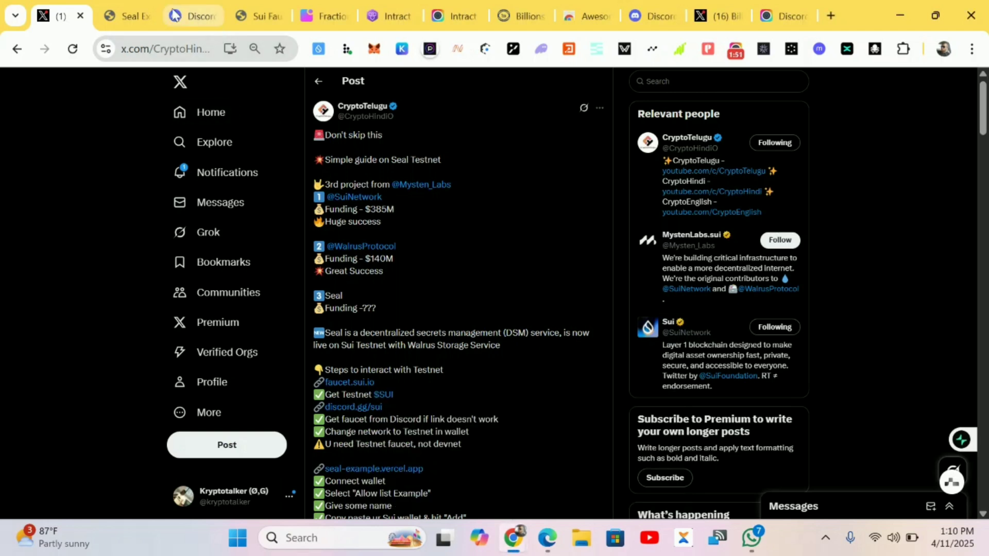
pyautogui.click(128, 10)
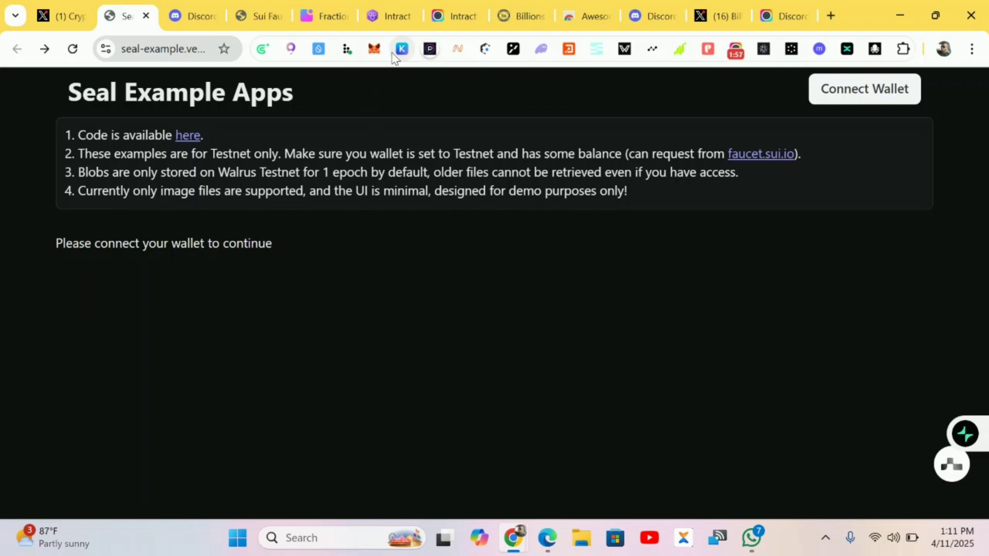
pyautogui.click(247, 14)
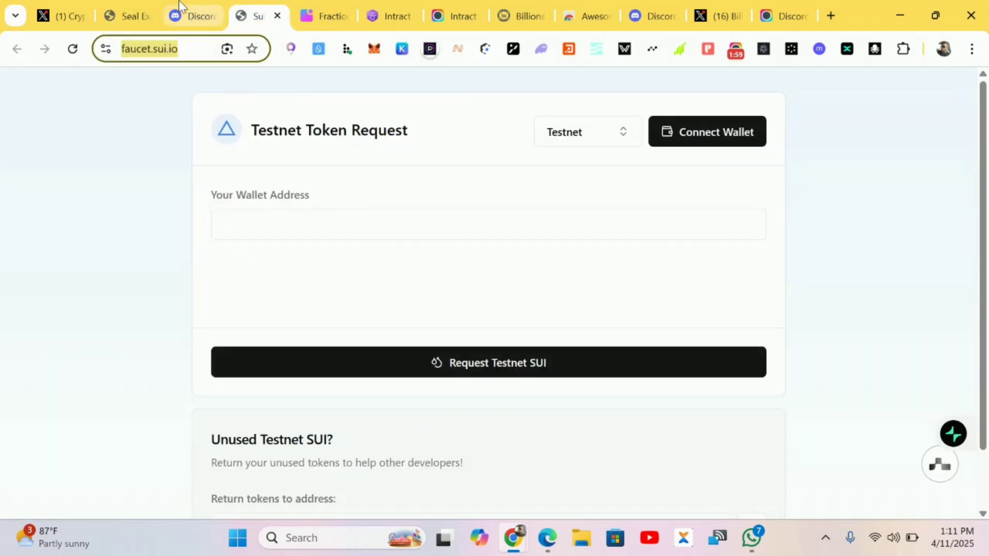
pyautogui.click(125, 17)
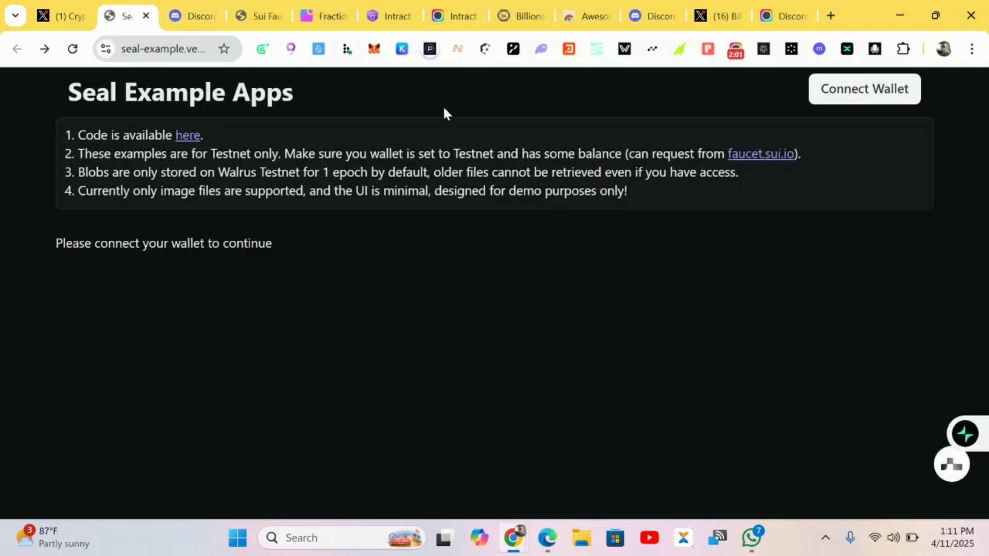
# Connect Sui Wallet to Seal Example Apps, unlocking it with the wallet password and approving
pyautogui.click(829, 92)
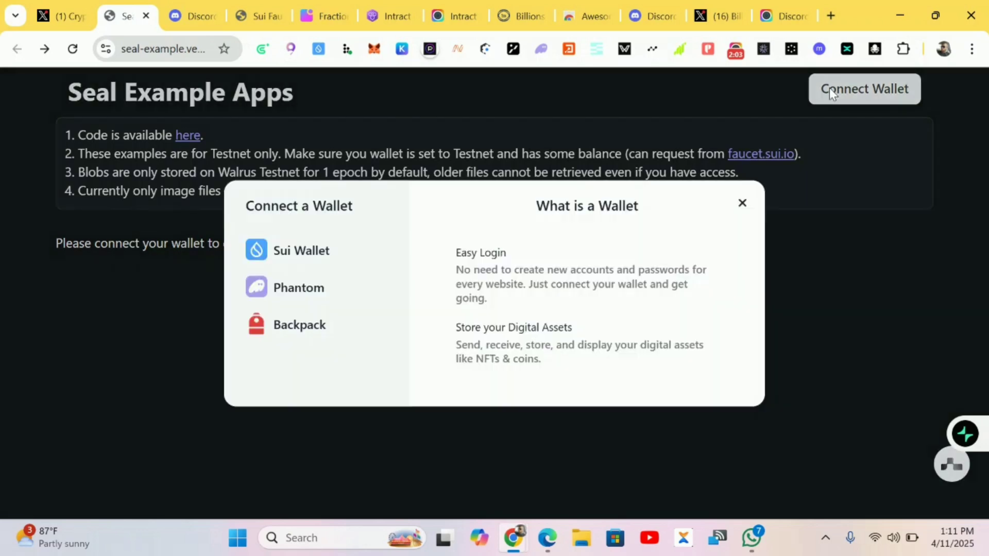
pyautogui.click(313, 238)
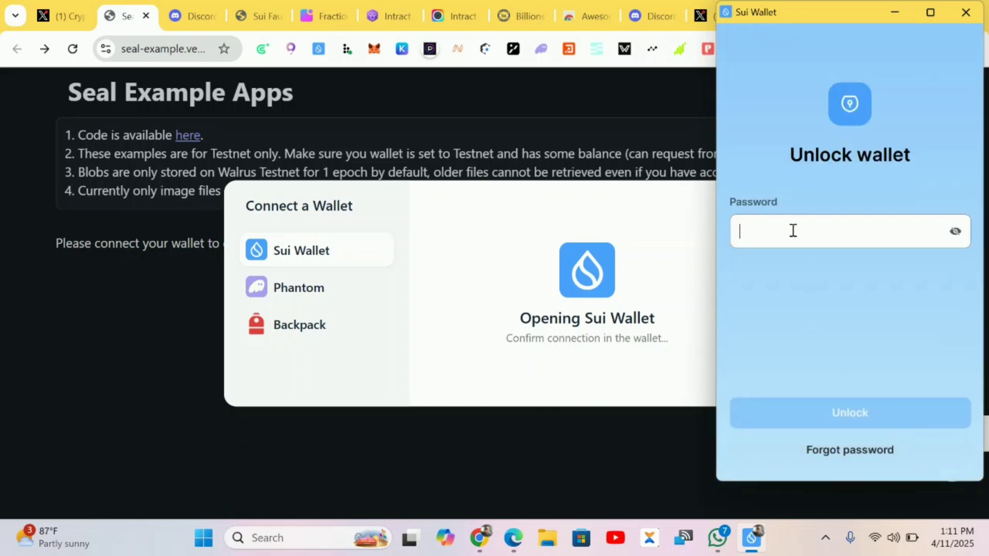
pyautogui.write('xxxxxx')
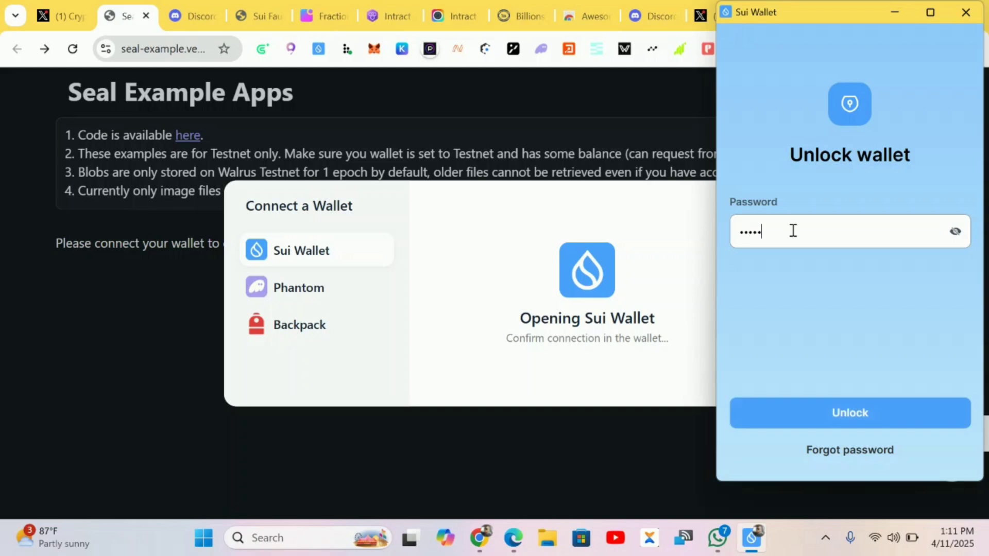
pyautogui.write('xxxxxxxxx')
pyautogui.click(815, 425)
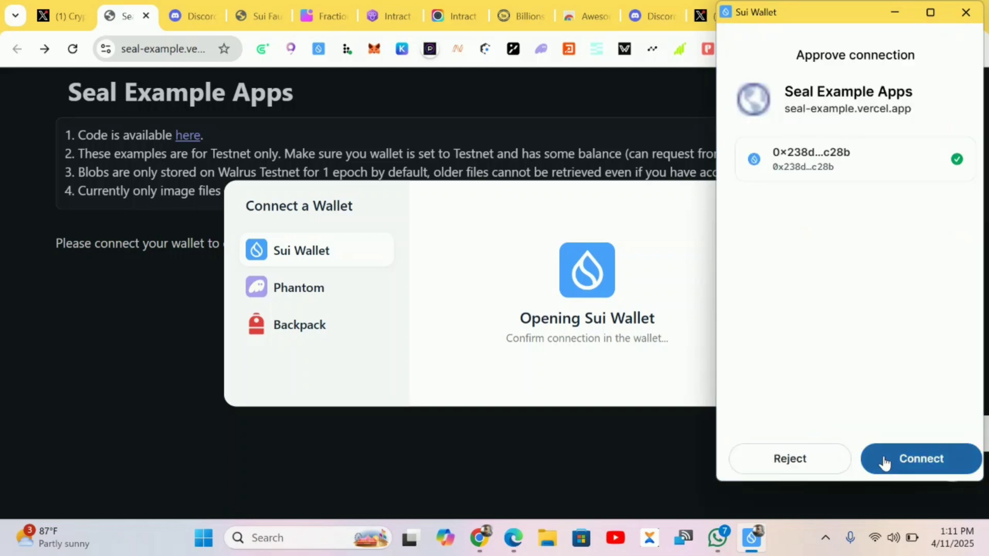
pyautogui.click(884, 461)
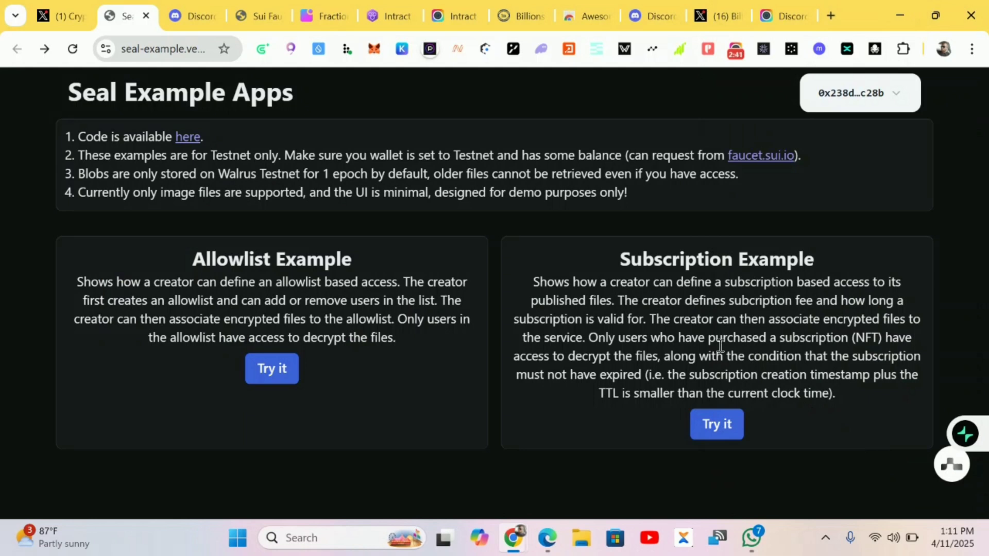
# In the Allowlist example, create an allowlist named 'Kryptotalker'
pyautogui.click(289, 366)
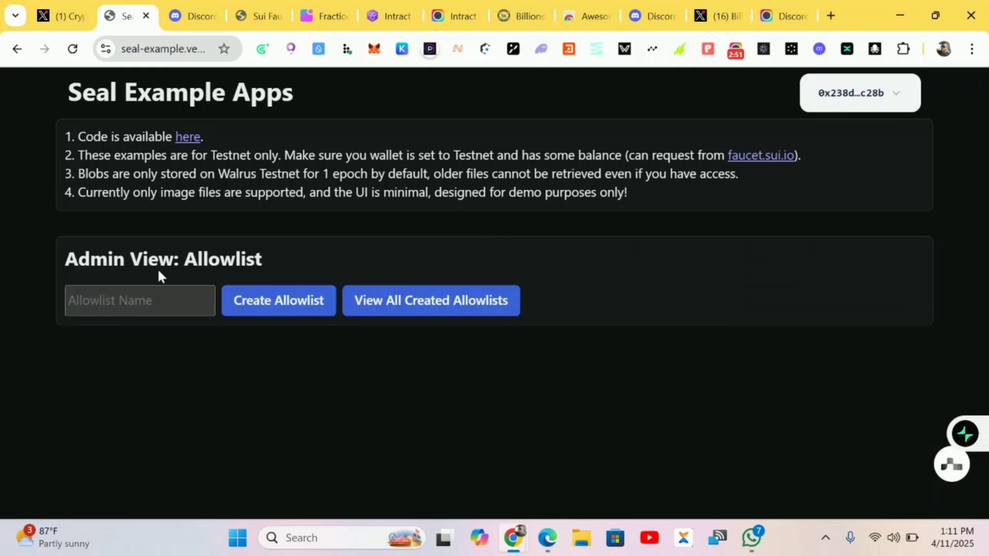
pyautogui.click(152, 294)
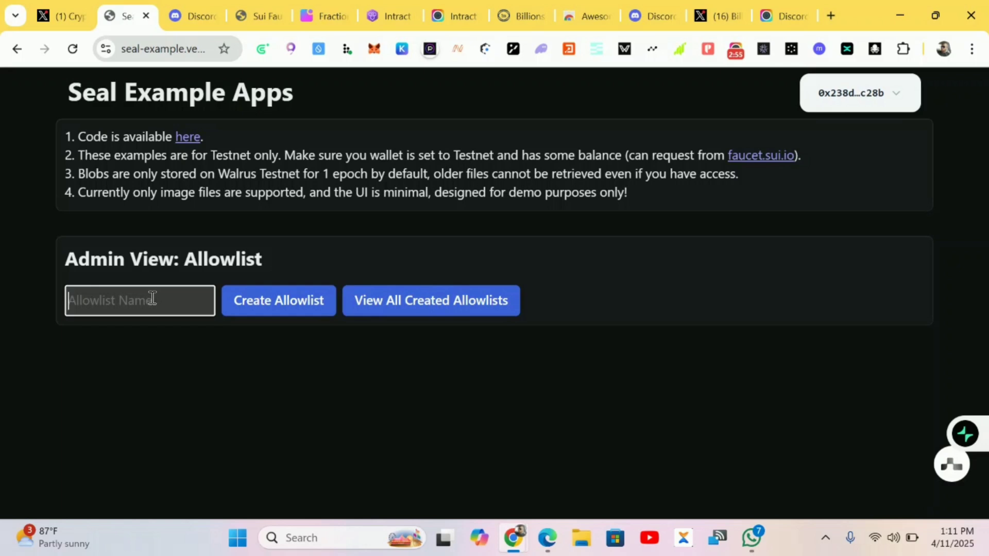
pyautogui.write('Kryptot')
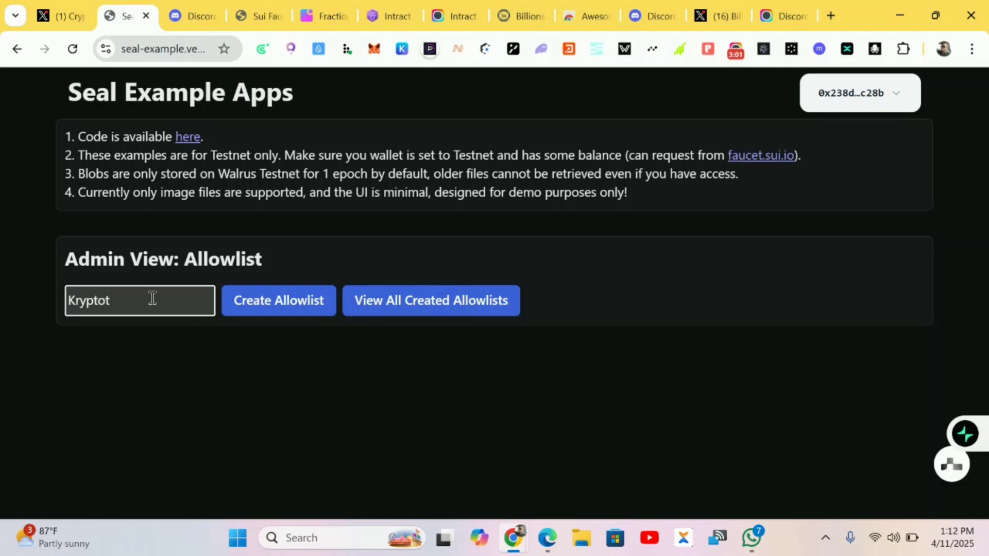
pyautogui.write('alker')
pyautogui.click(239, 304)
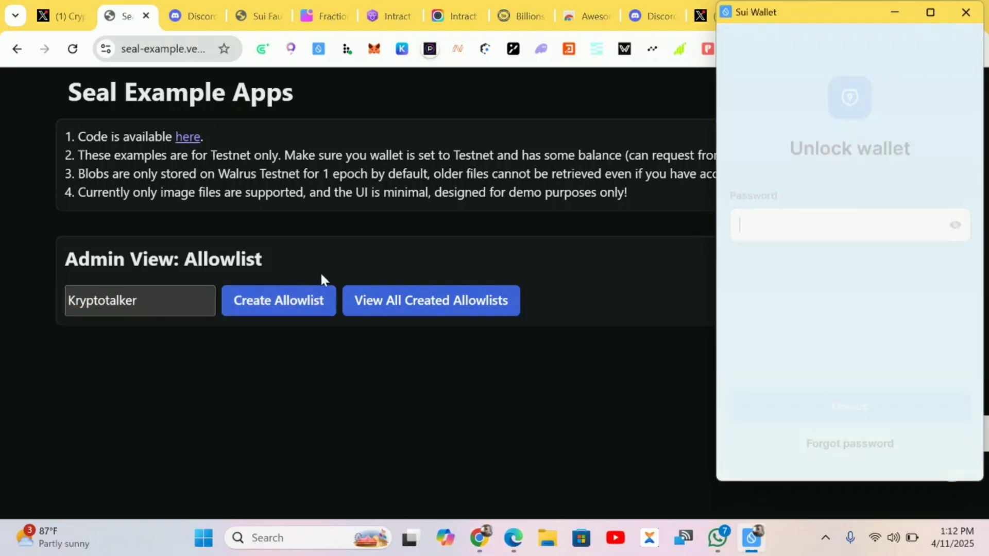
# Unlock Sui Wallet with the wallet password and approve the allowlist creation transaction
pyautogui.click(753, 225)
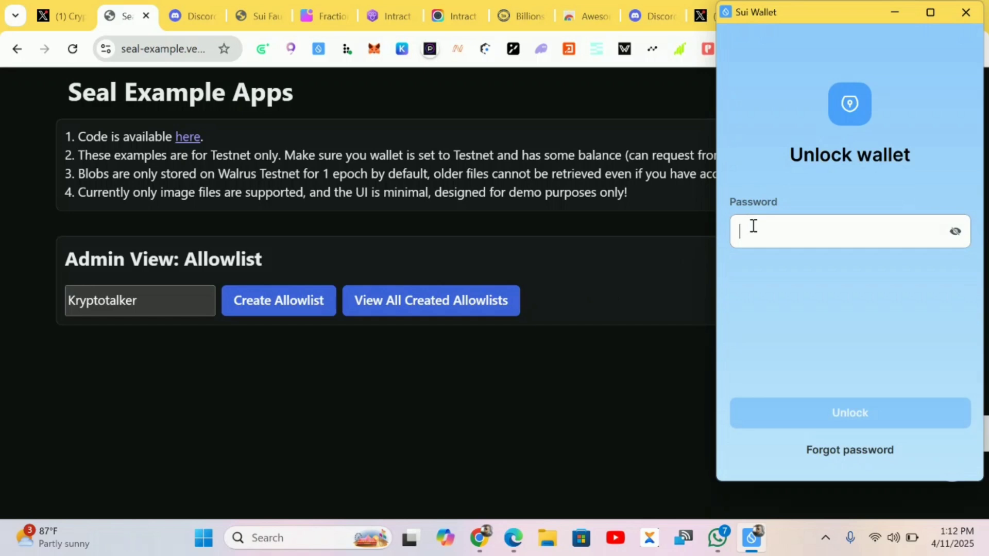
pyautogui.write('*****')
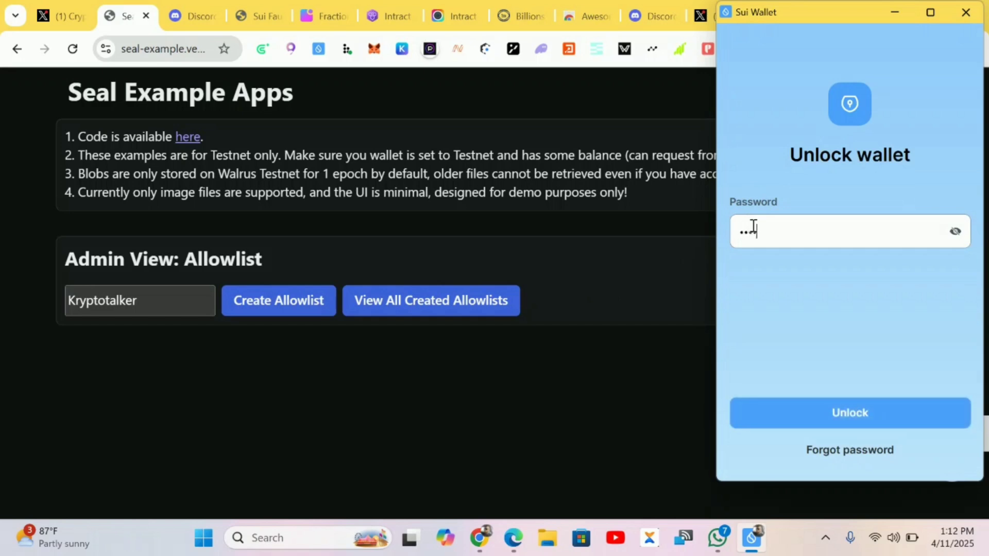
pyautogui.write('**********')
pyautogui.click(836, 418)
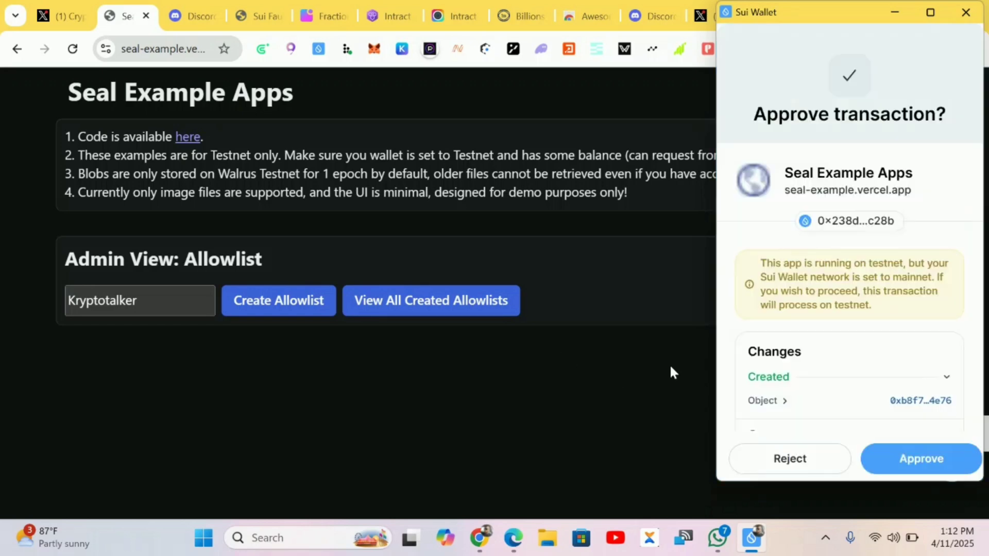
pyautogui.click(884, 461)
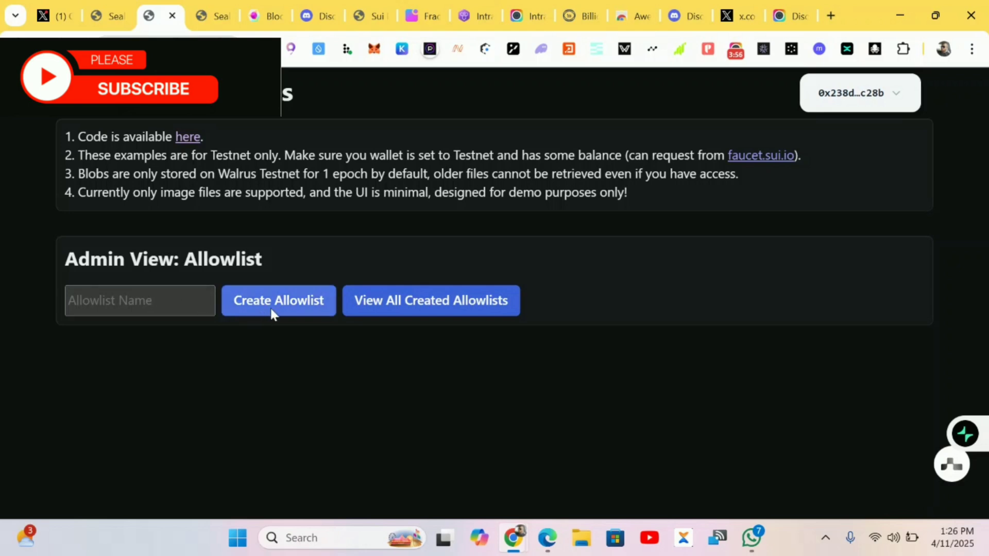
# List all created allowlists, then return to the Kryptotalker allowlist admin page
pyautogui.click(377, 309)
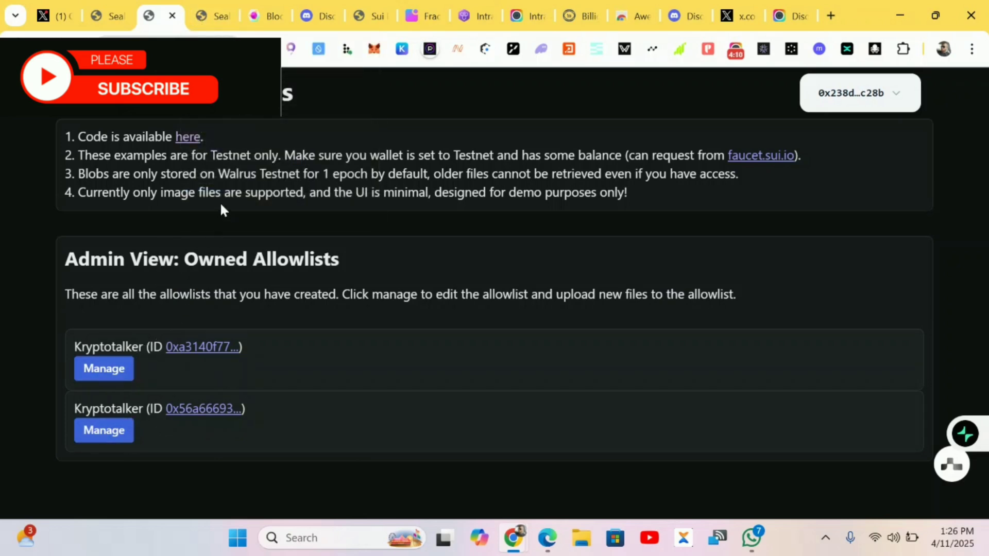
pyautogui.click(225, 23)
pyautogui.scroll(-1, 273, 351)
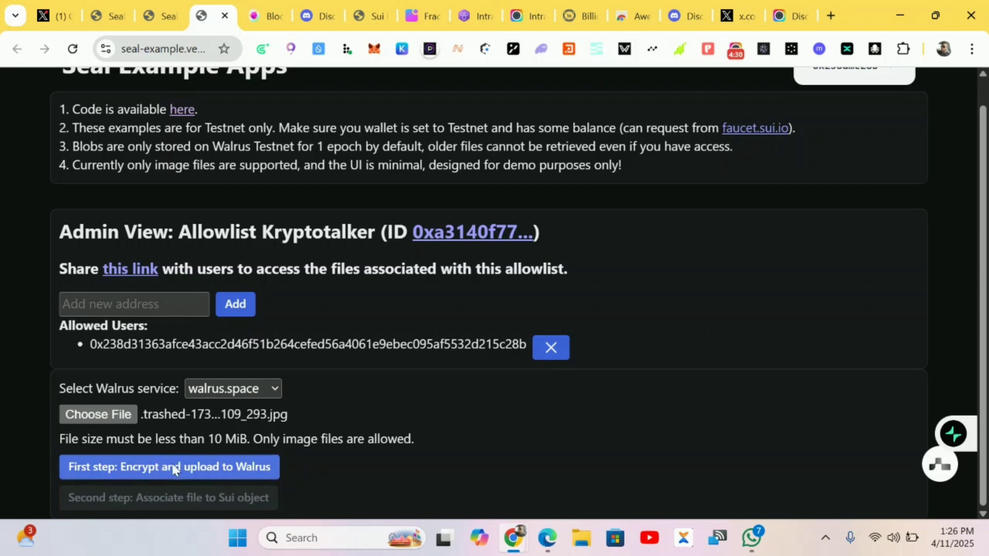
# Encrypt the chosen image and upload it to Walrus, then go back to the examples home page
pyautogui.click(194, 472)
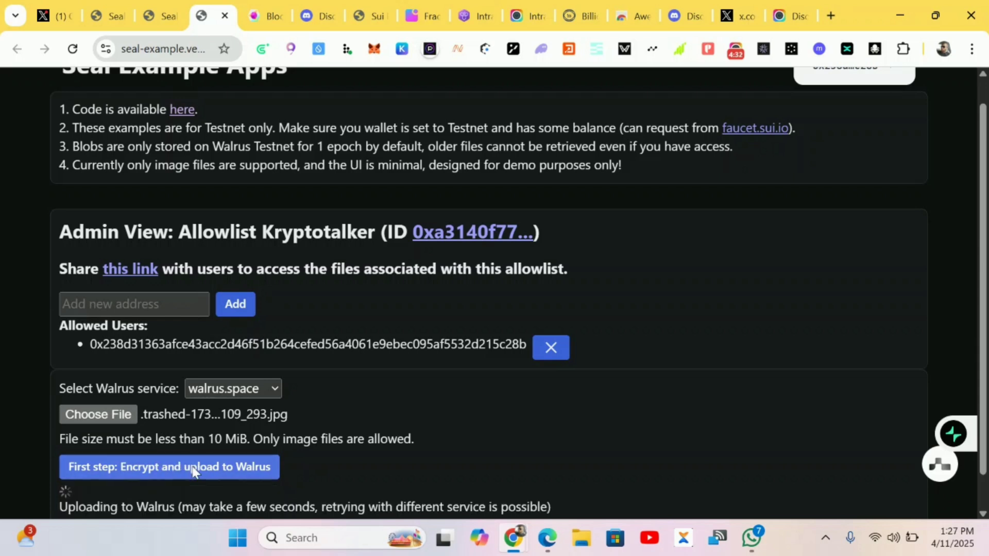
pyautogui.scroll(-1, 304, 455)
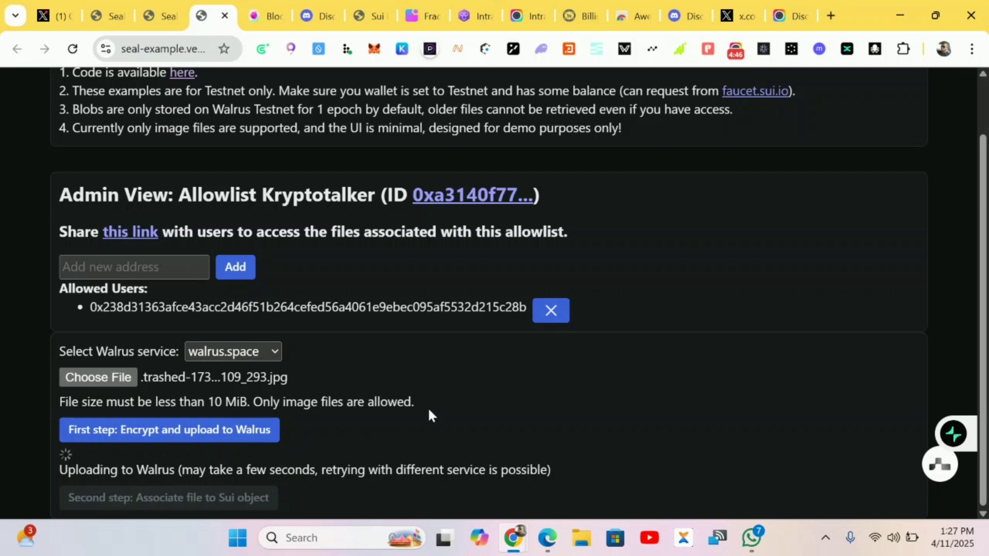
pyautogui.scroll(1, 447, 393)
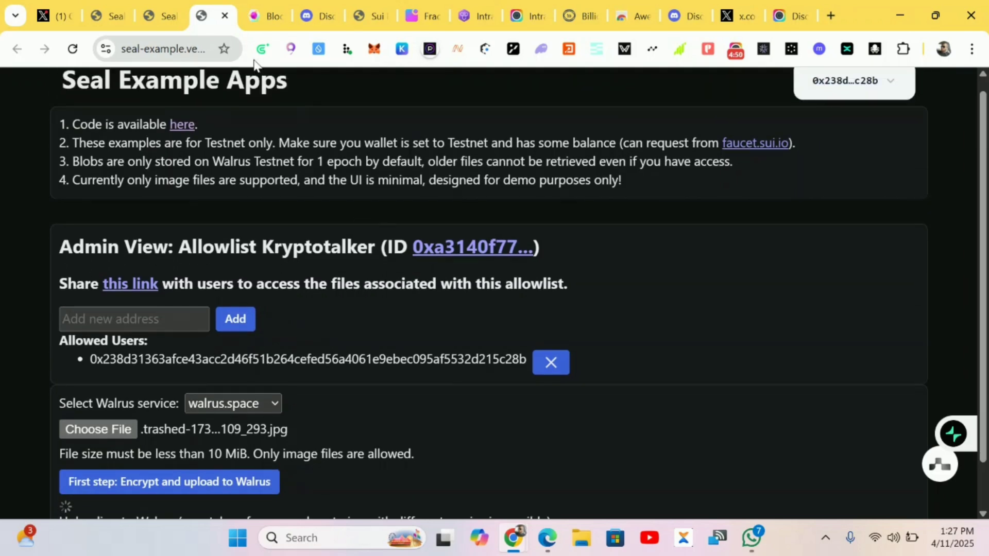
pyautogui.click(102, 17)
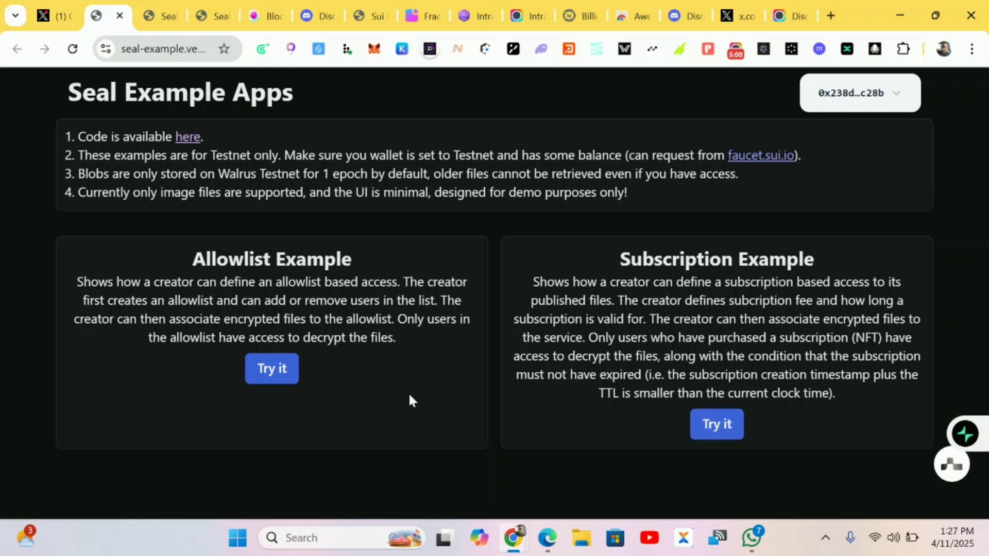
# In the Subscription example, enter price 1, duration 30 minutes and service name 'kryptotalker'
pyautogui.click(706, 428)
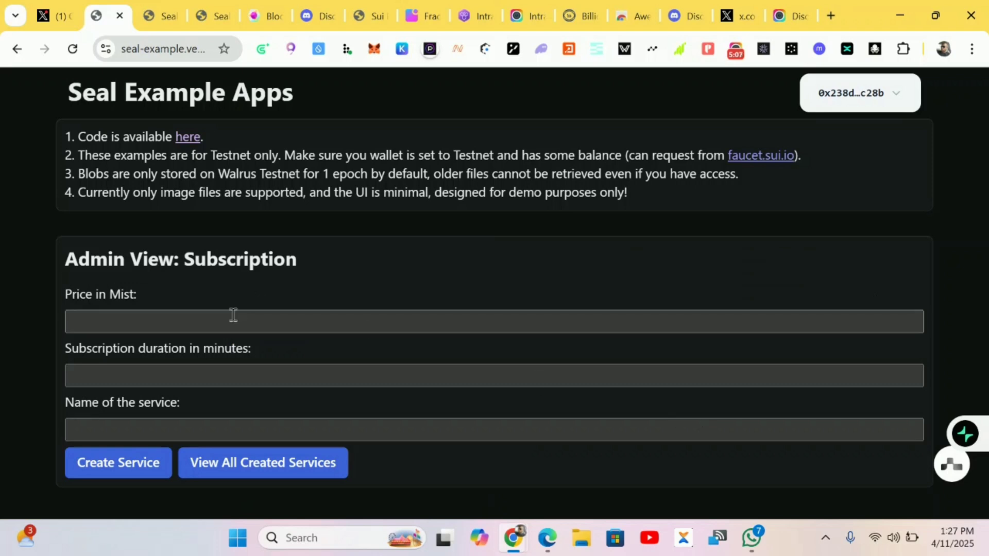
pyautogui.click(207, 322)
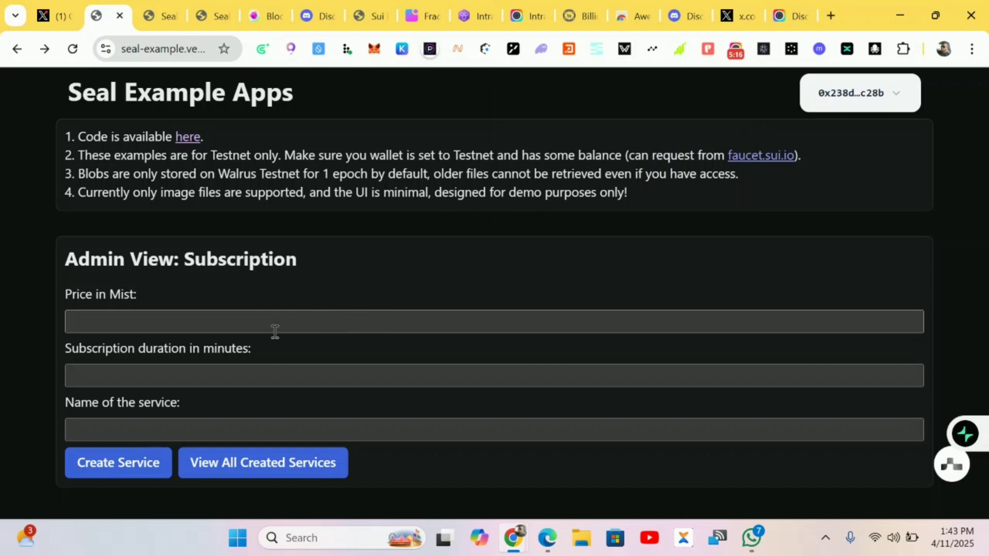
pyautogui.click(228, 330)
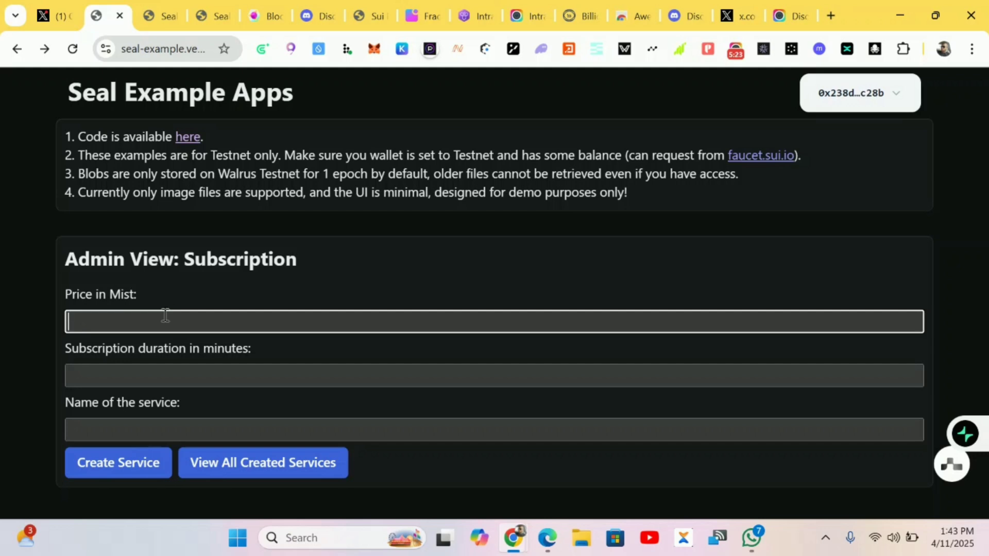
pyautogui.write('1')
pyautogui.click(121, 387)
pyautogui.click(106, 374)
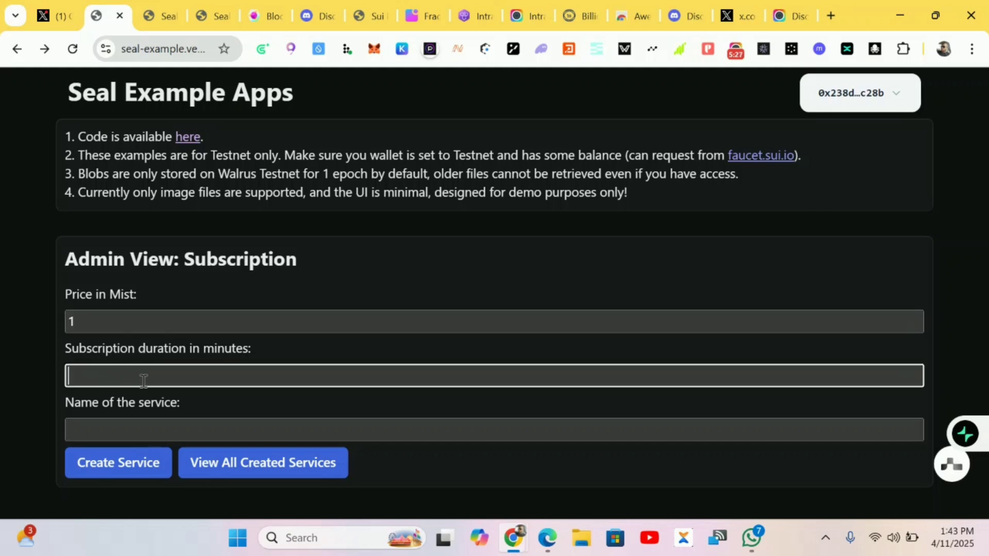
pyautogui.write('30')
pyautogui.click(123, 425)
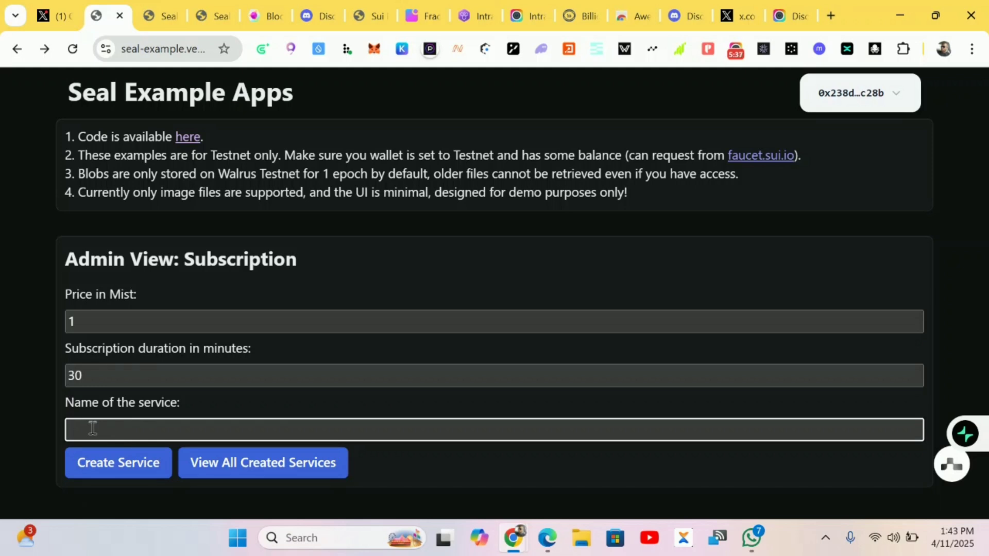
pyautogui.write('kryptotalker')
# Create the subscription service and unlock Sui Wallet with the password to sign it
pyautogui.click(86, 465)
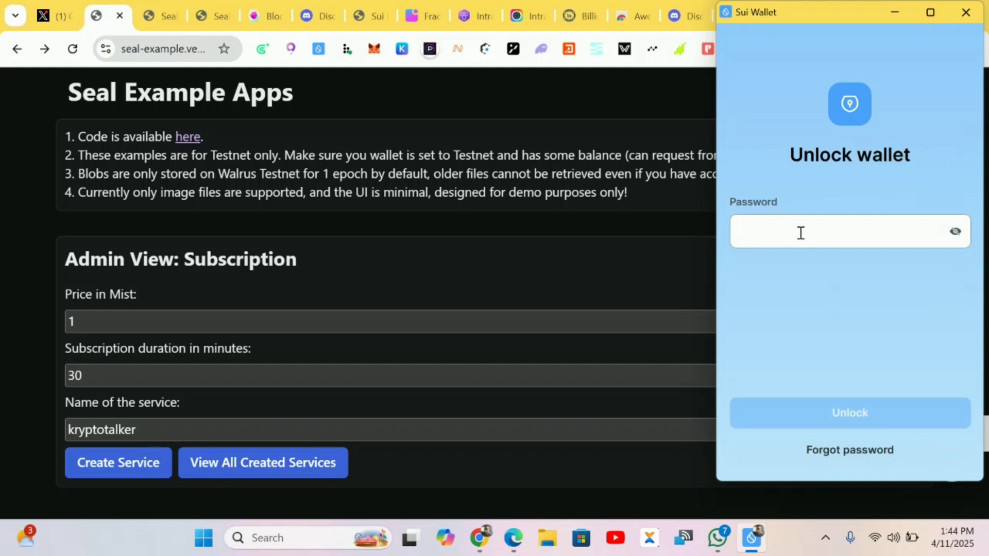
pyautogui.write('••••••')
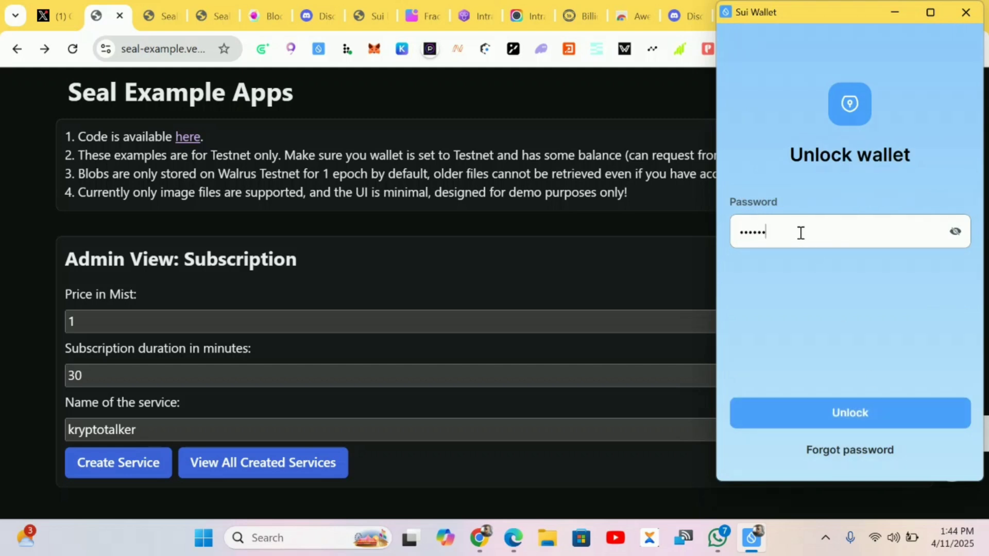
pyautogui.write('•••••••')
pyautogui.click(814, 413)
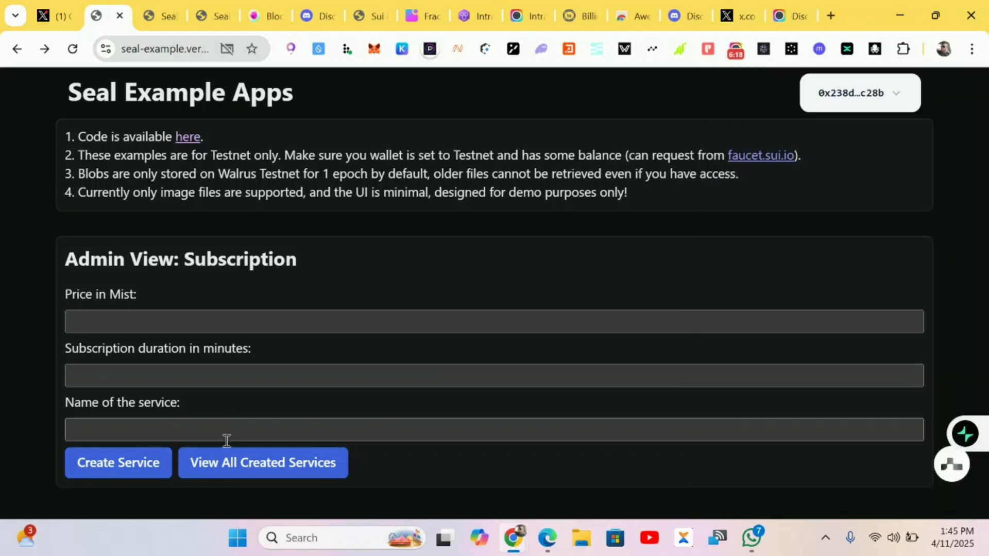
# List all subscription services created by this wallet
pyautogui.click(210, 462)
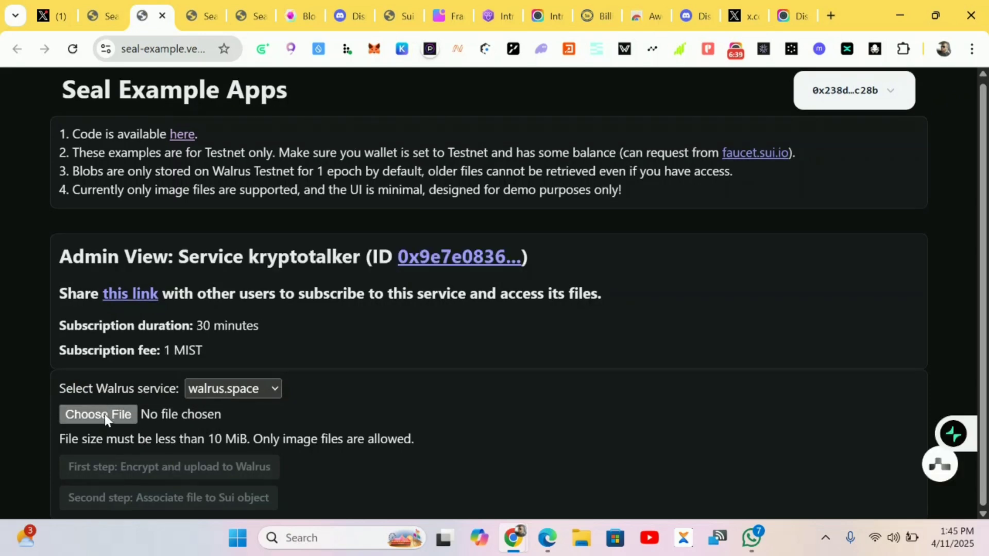
# Choose the first Desktop image file and start its encryption and upload to Walrus
pyautogui.click(104, 414)
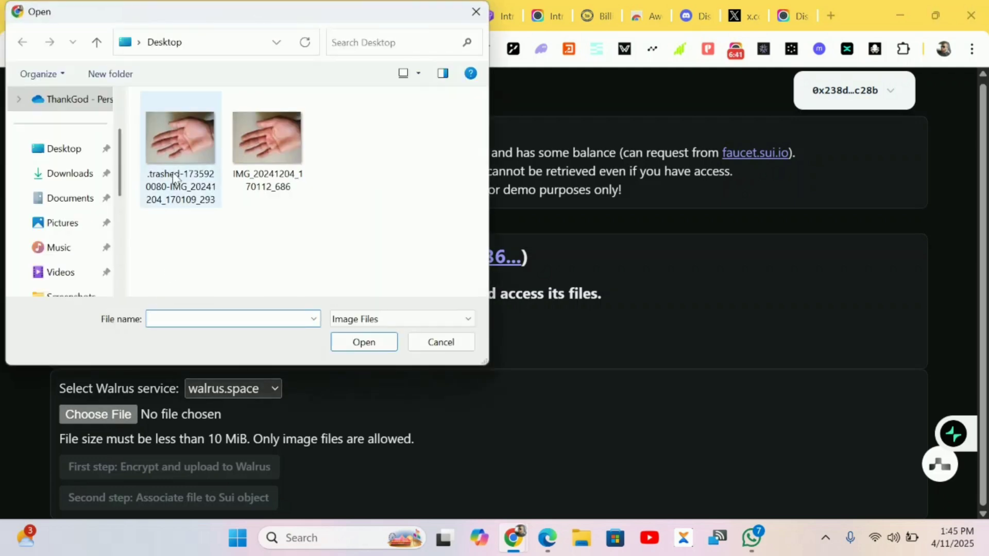
pyautogui.click(173, 178)
pyautogui.doubleClick(166, 140)
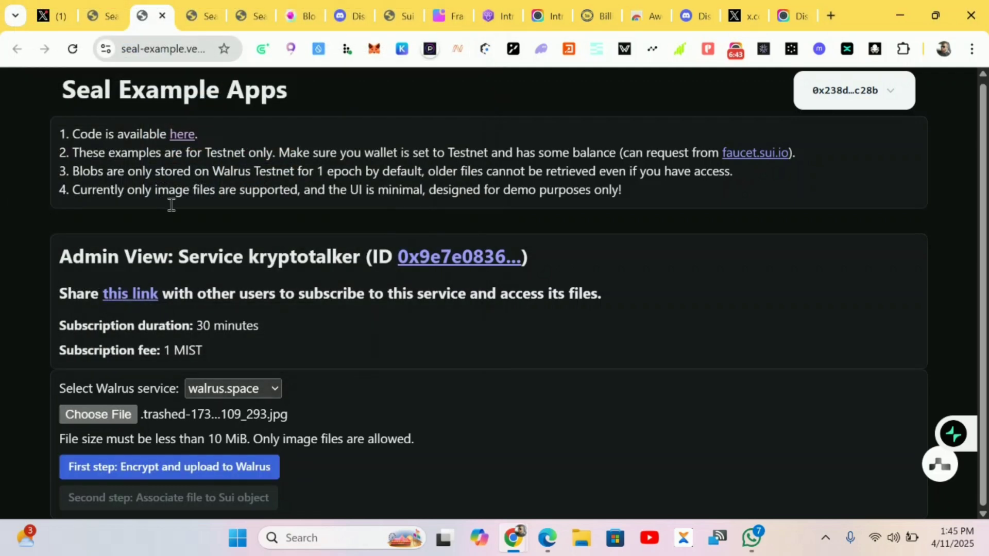
pyautogui.click(180, 466)
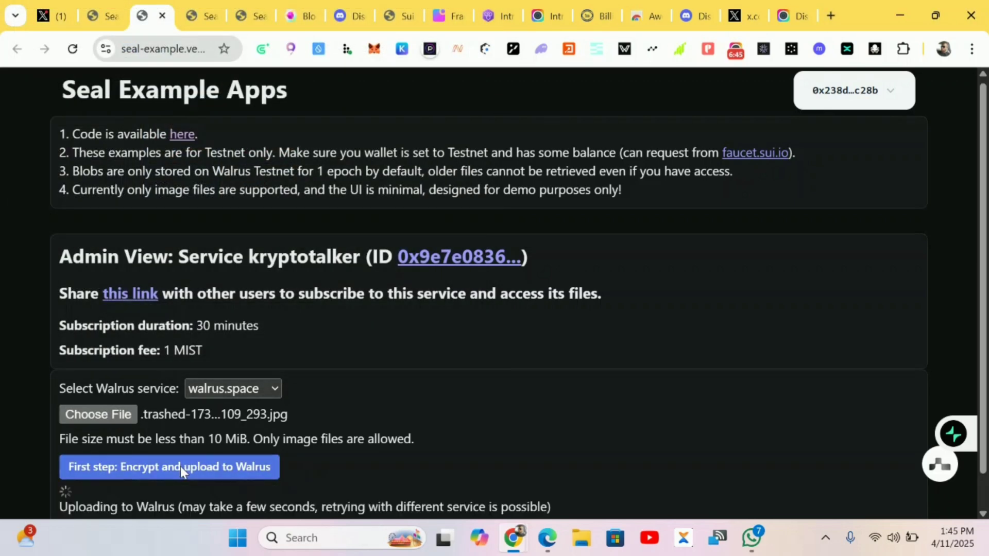
pyautogui.scroll(-1, 336, 458)
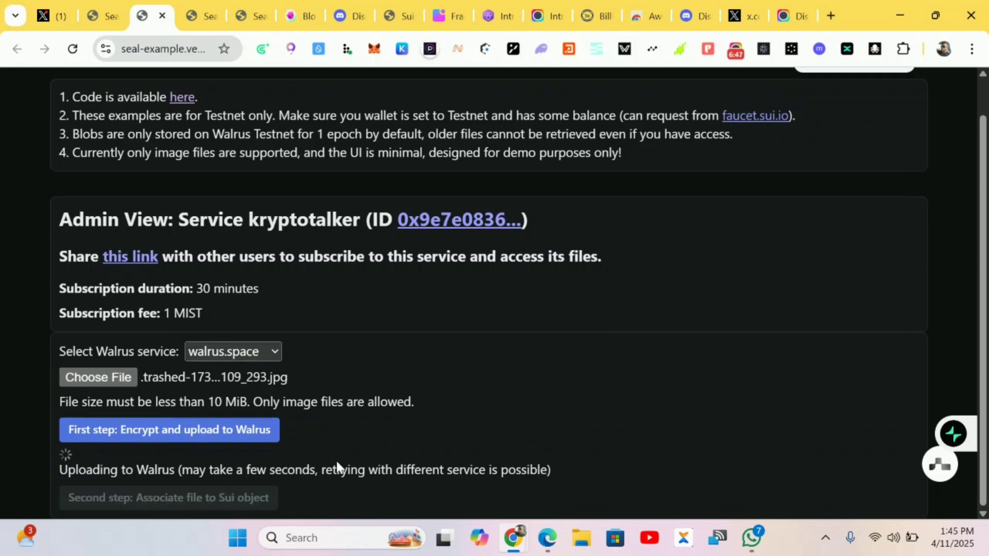